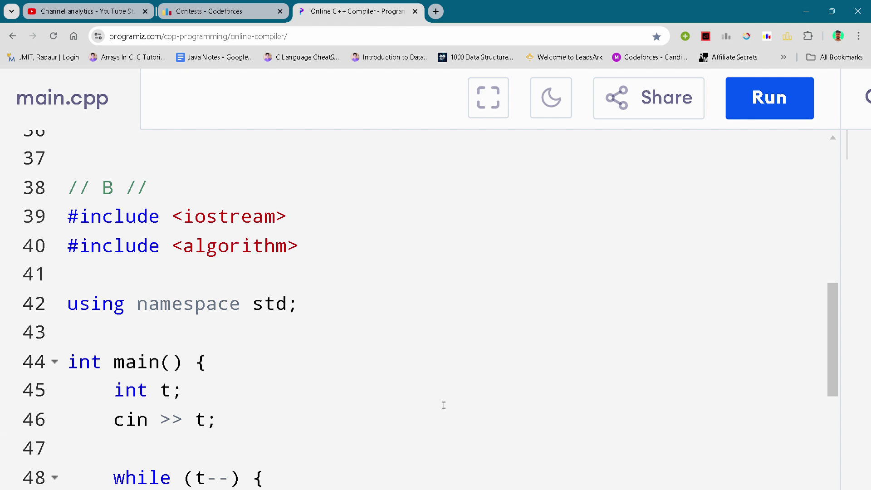
pyautogui.click(291, 374)
pyautogui.scroll(-1, 291, 375)
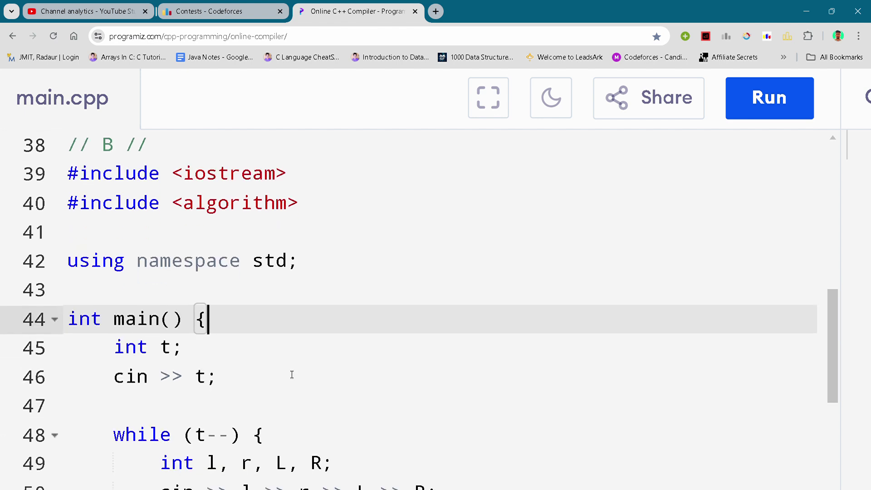
pyautogui.scroll(-1, 291, 374)
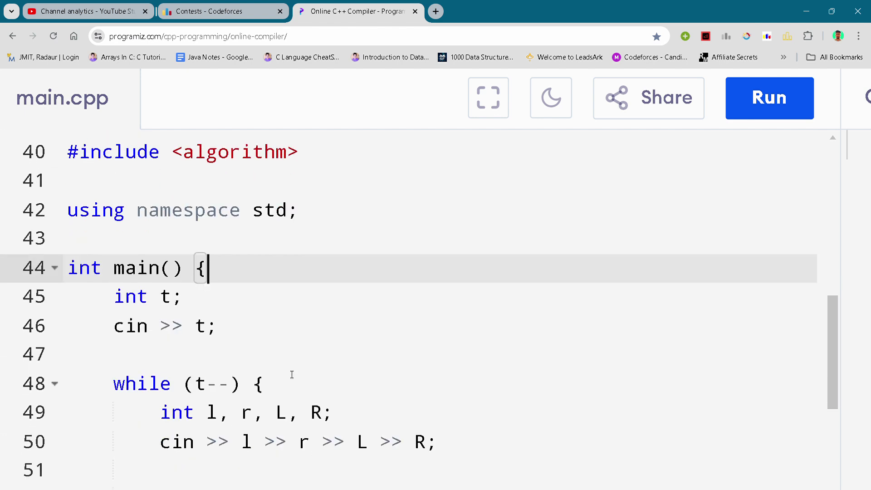
pyautogui.scroll(-1, 291, 374)
pyautogui.click(292, 371)
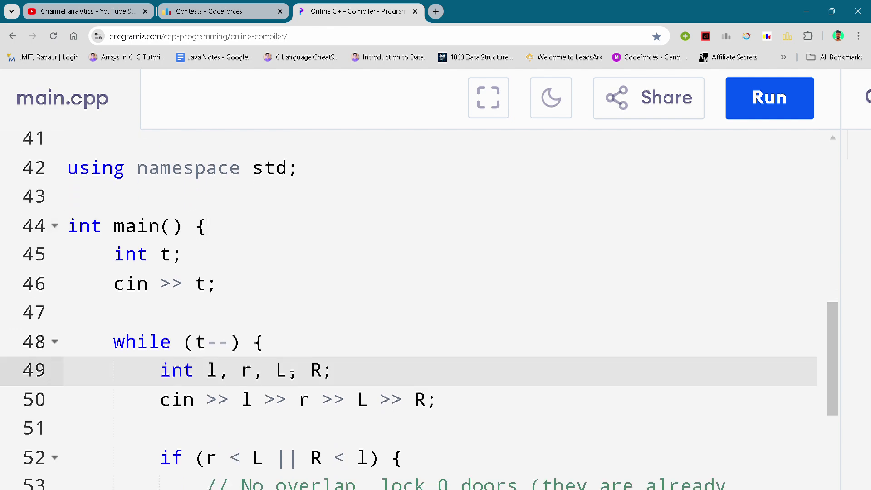
pyautogui.scroll(-1, 291, 372)
pyautogui.click(291, 374)
pyautogui.scroll(-1, 291, 373)
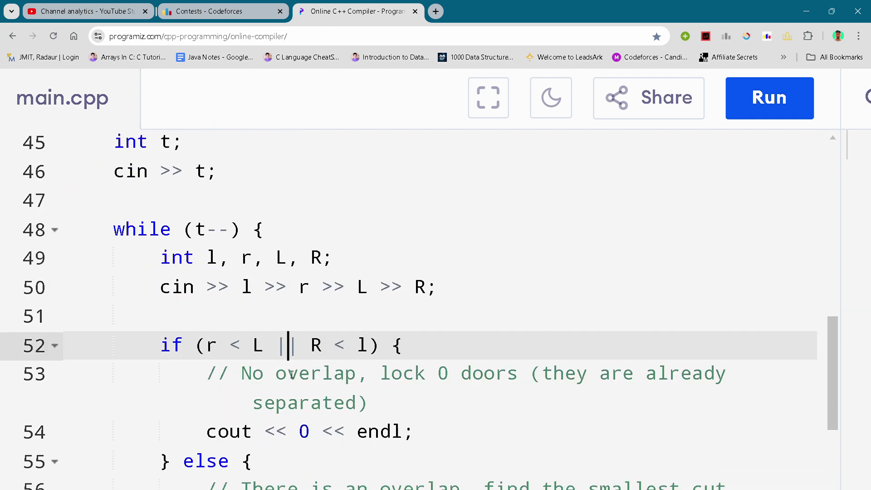
pyautogui.click(528, 403)
pyautogui.scroll(-1, 529, 402)
pyautogui.scroll(-1, 529, 403)
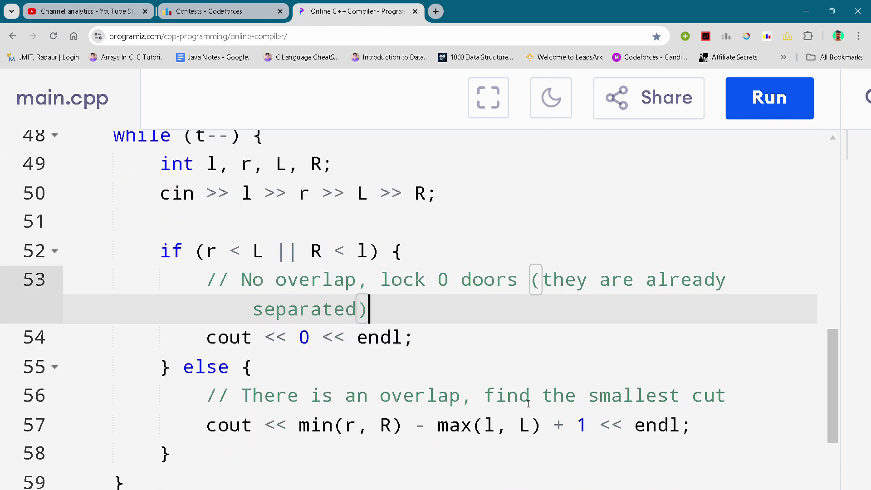
pyautogui.click(528, 402)
pyautogui.scroll(-1, 527, 402)
pyautogui.click(527, 402)
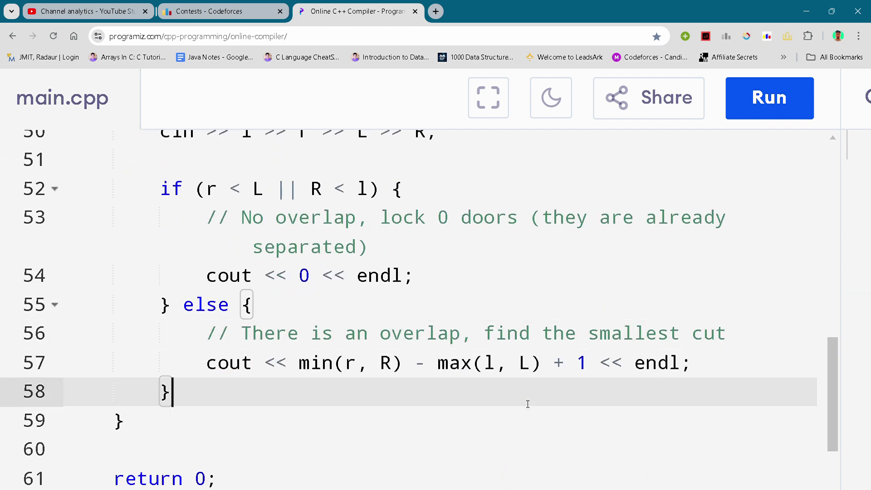
pyautogui.click(422, 441)
pyautogui.click(441, 333)
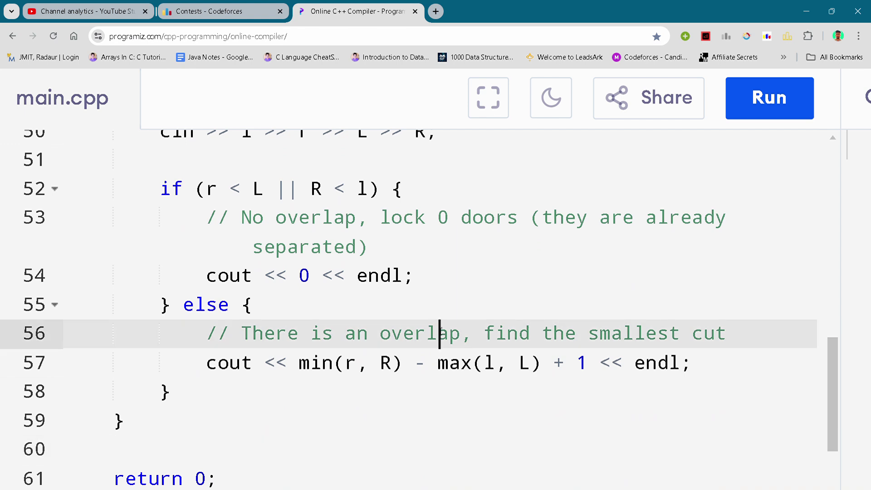
pyautogui.scroll(1, 440, 332)
pyautogui.scroll(1, 440, 331)
pyautogui.scroll(1, 440, 332)
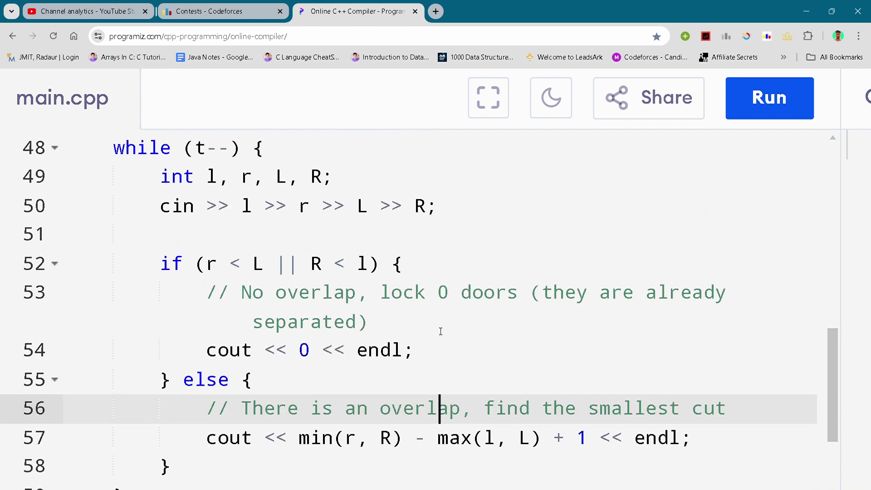
pyautogui.click(440, 331)
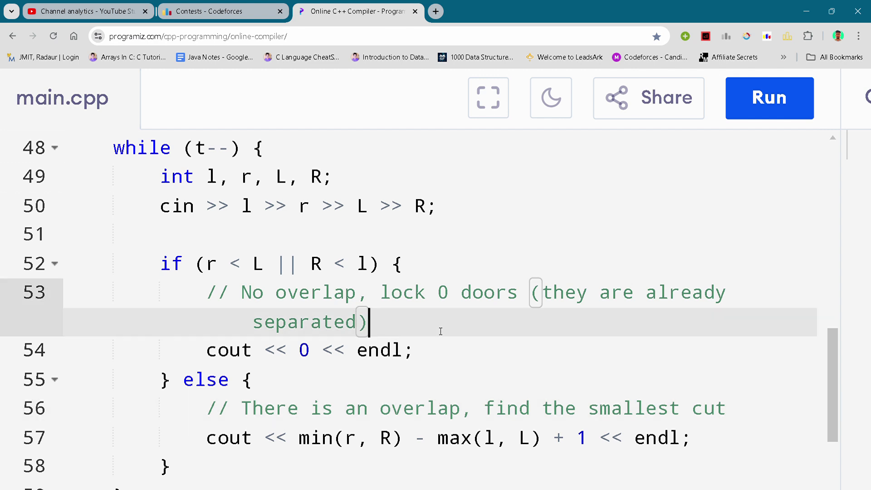
pyautogui.click(416, 350)
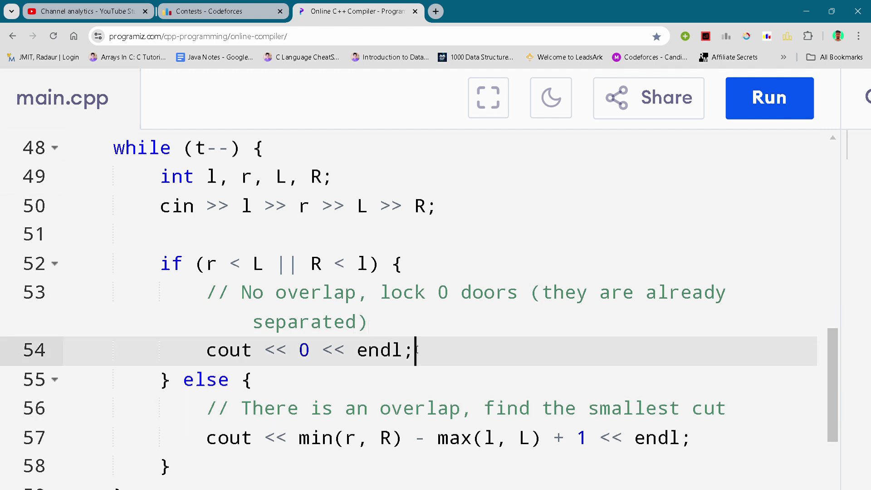
pyautogui.click(394, 362)
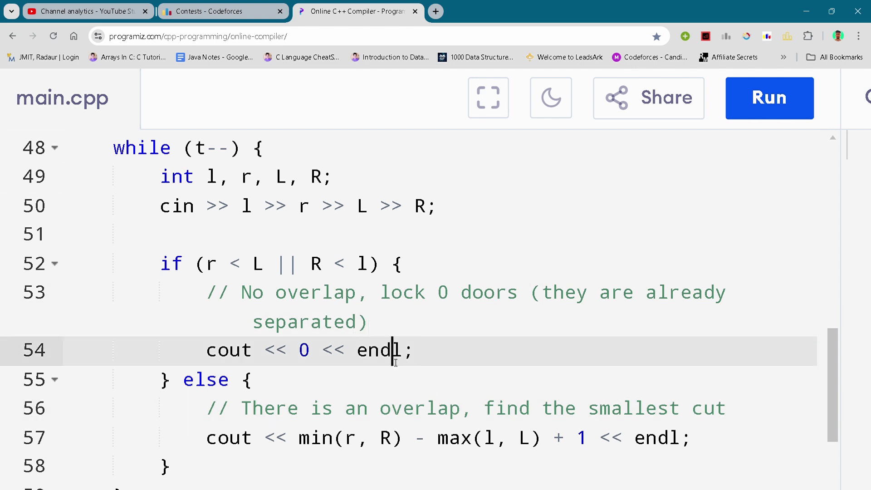
pyautogui.click(441, 379)
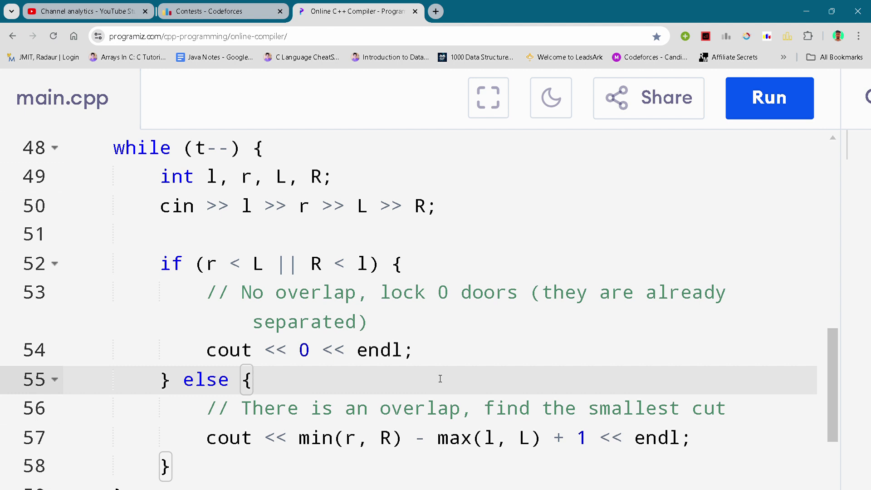
pyautogui.scroll(-1, 440, 379)
pyautogui.scroll(-1, 440, 379)
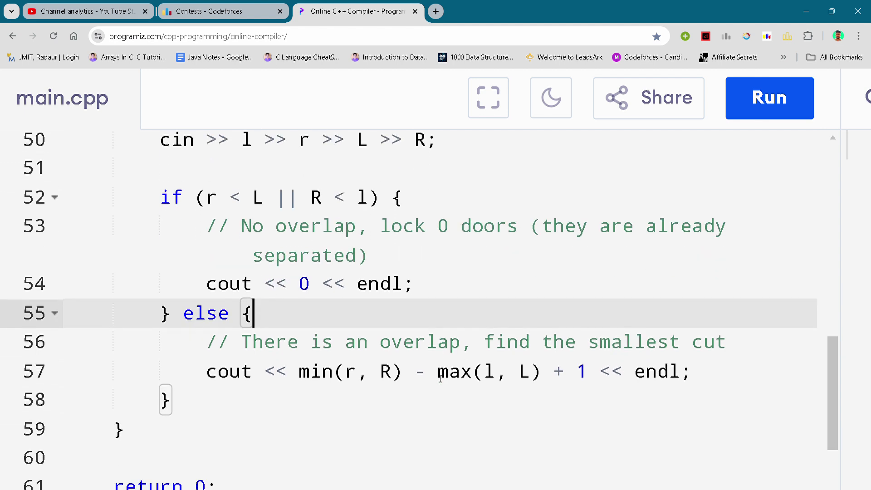
pyautogui.scroll(-2, 440, 379)
pyautogui.click(440, 378)
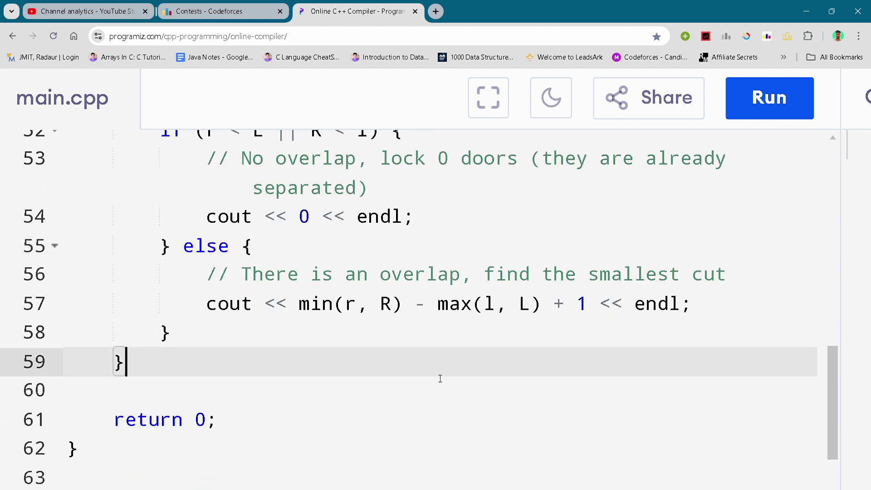